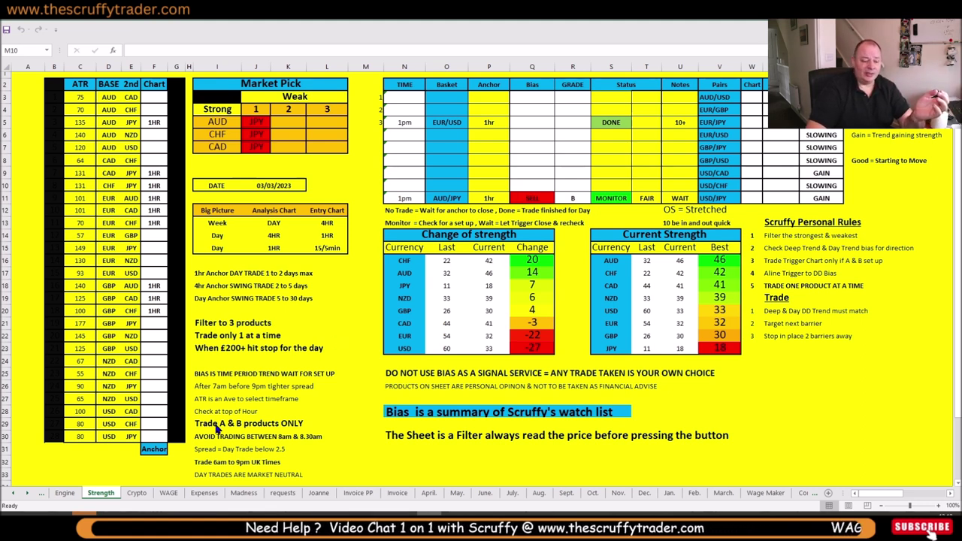
Step: On the Madness sheet, set the Normal Trader stop to 60 and its R:R to 3
{"action": "left_click", "coordinate": [242, 493]}
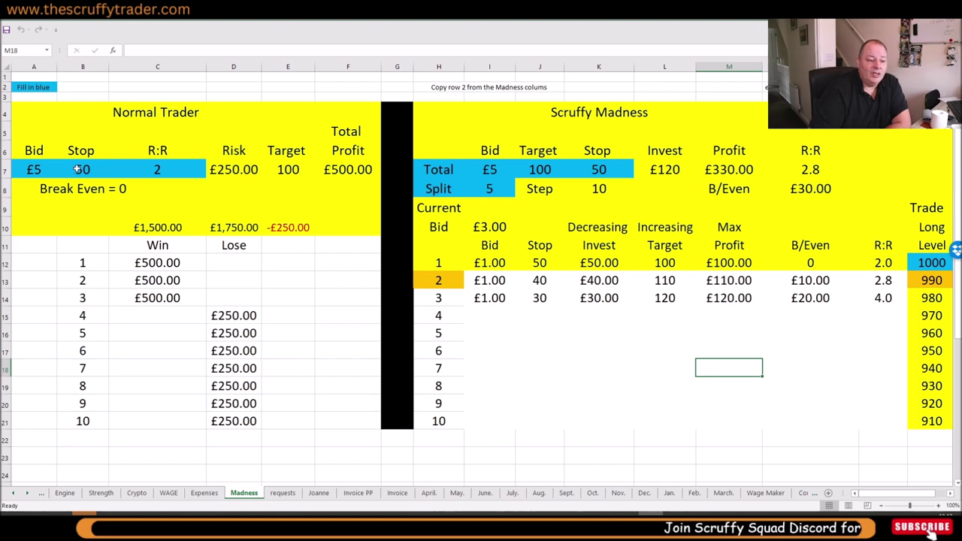
{"action": "left_click", "coordinate": [34, 169]}
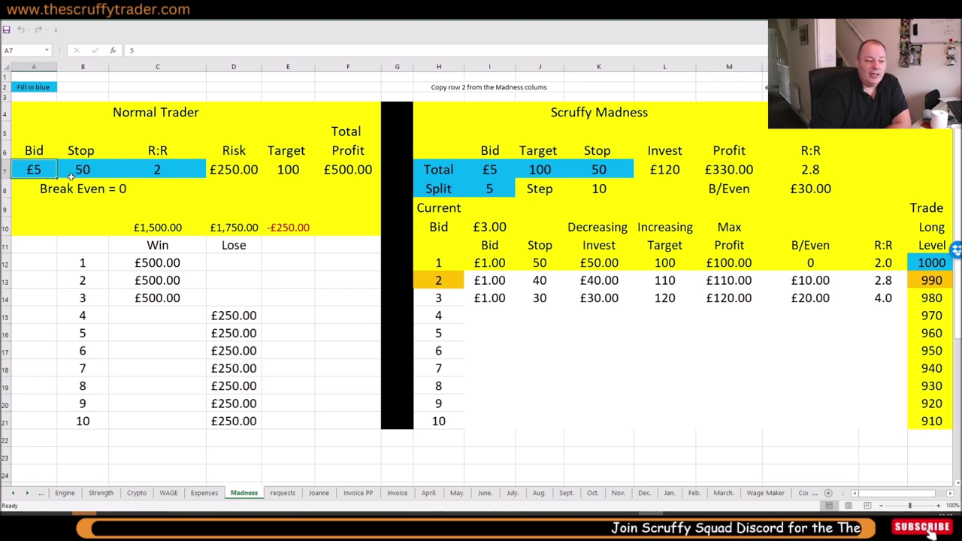
{"action": "left_click", "coordinate": [89, 170]}
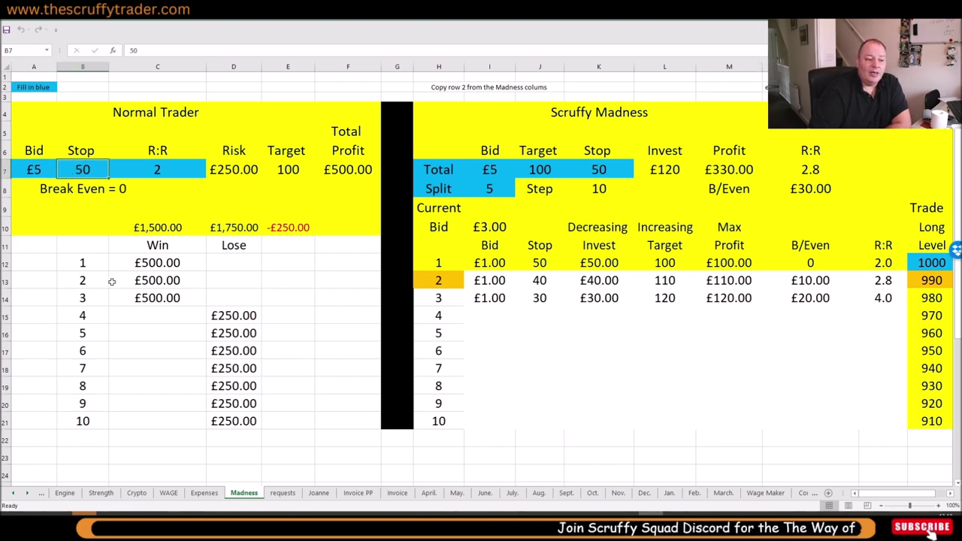
{"action": "type", "text": "60"}
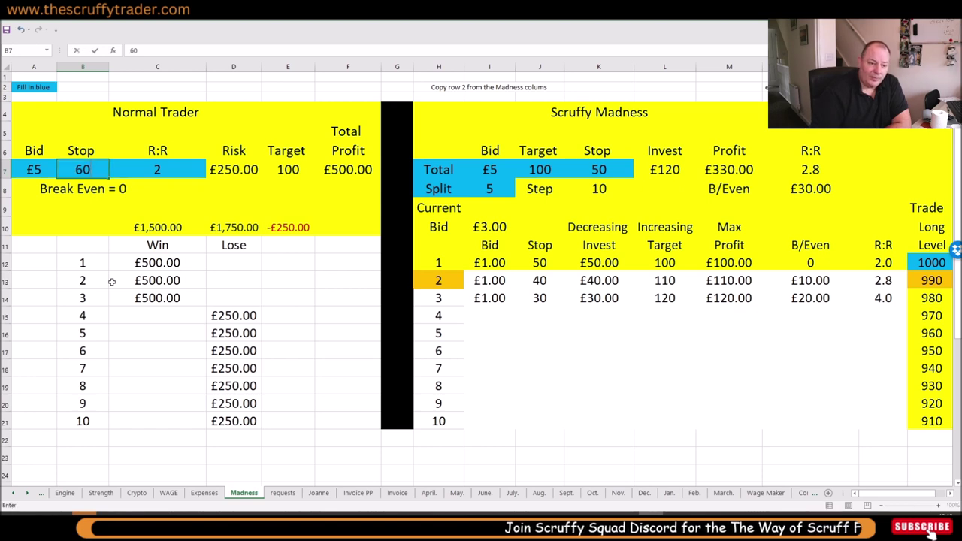
{"action": "left_click", "coordinate": [193, 207]}
{"action": "key", "text": "Up"}
{"action": "key", "text": "Up"}
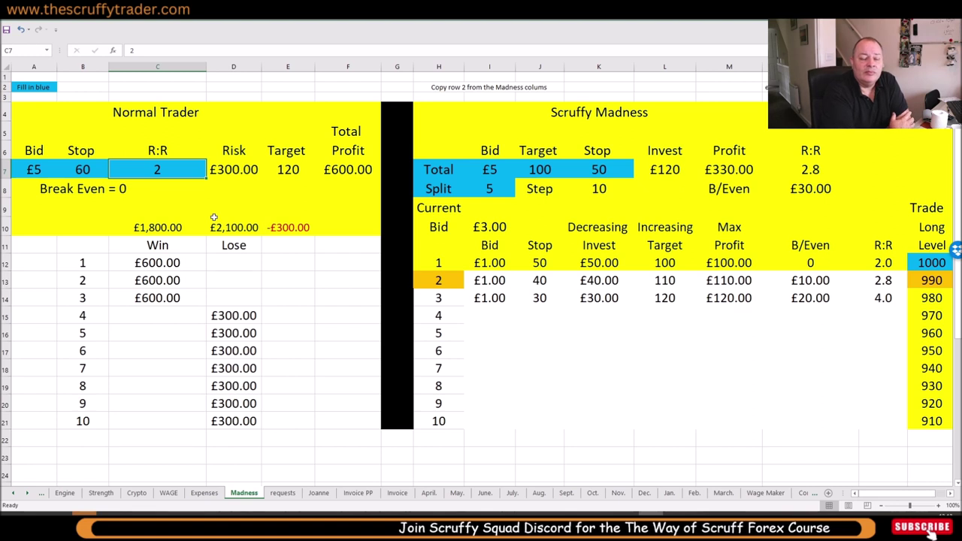
{"action": "type", "text": "3"}
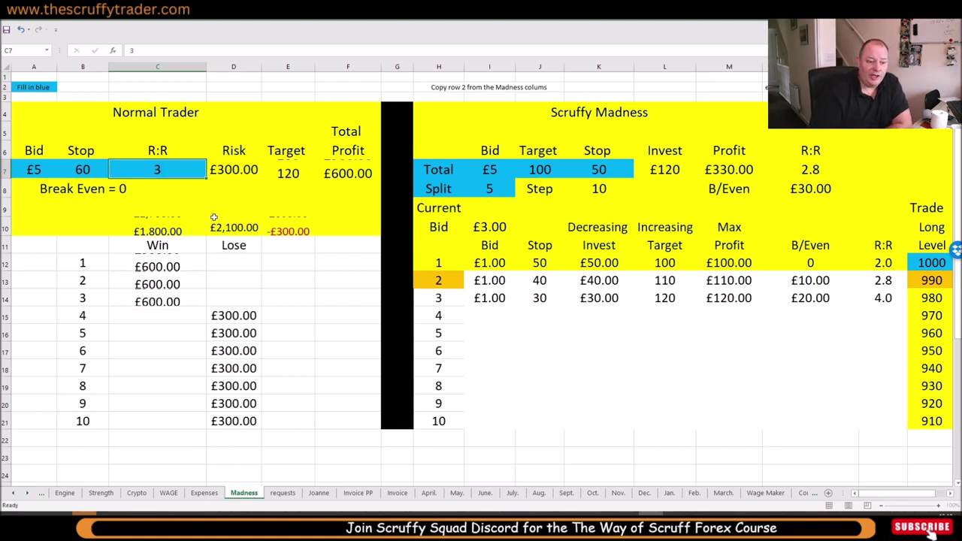
{"action": "key", "text": "Return"}
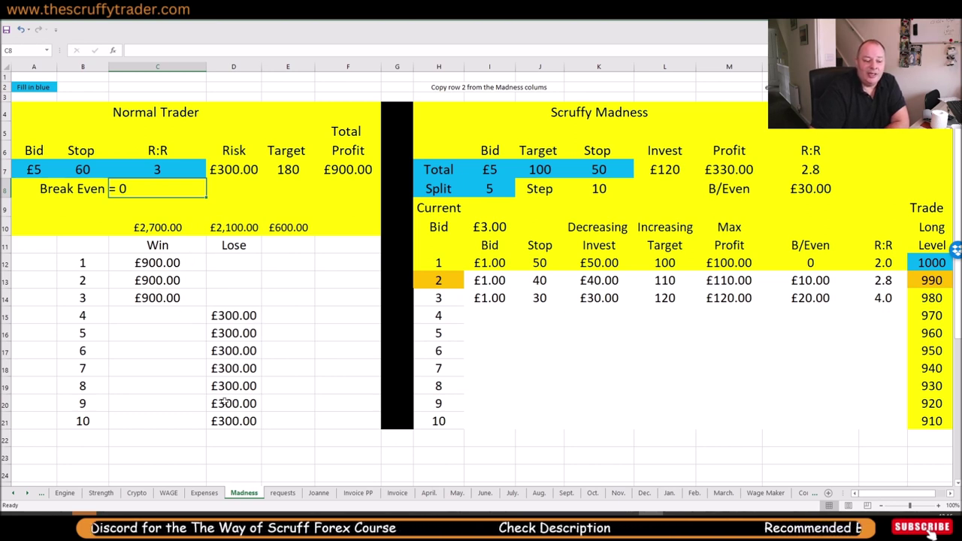
Step: Turn Normal Trader trade 4 into a win by filling the Win formula down from trade 3 and clearing its loss
{"action": "left_click", "coordinate": [174, 304]}
{"action": "left_click_drag", "start_coordinate": [207, 306], "coordinate": [210, 322]}
{"action": "left_click", "coordinate": [251, 317]}
{"action": "key", "text": "Delete"}
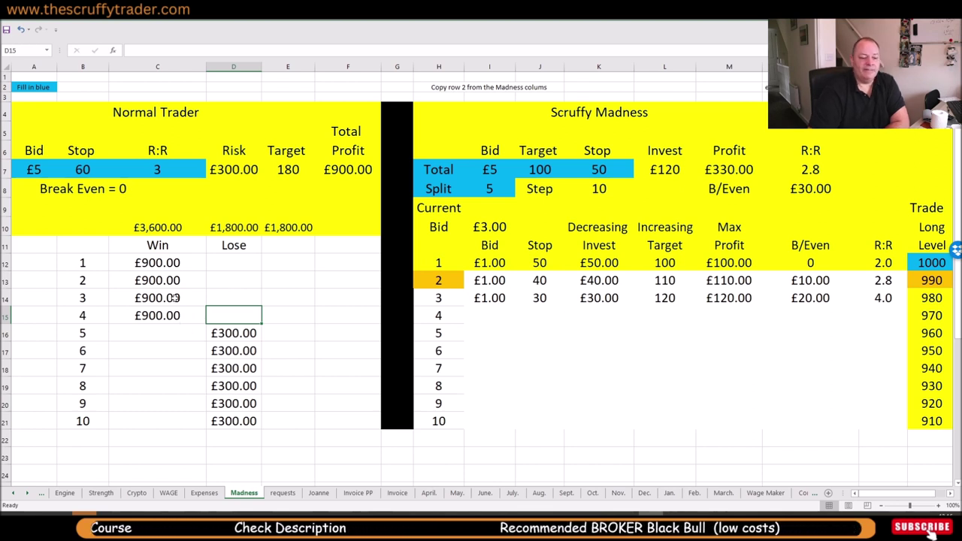
Step: Turn trades 3 and 4 into losses by filling the Lose formula up from trade 5 and clearing their wins
{"action": "left_click", "coordinate": [229, 332]}
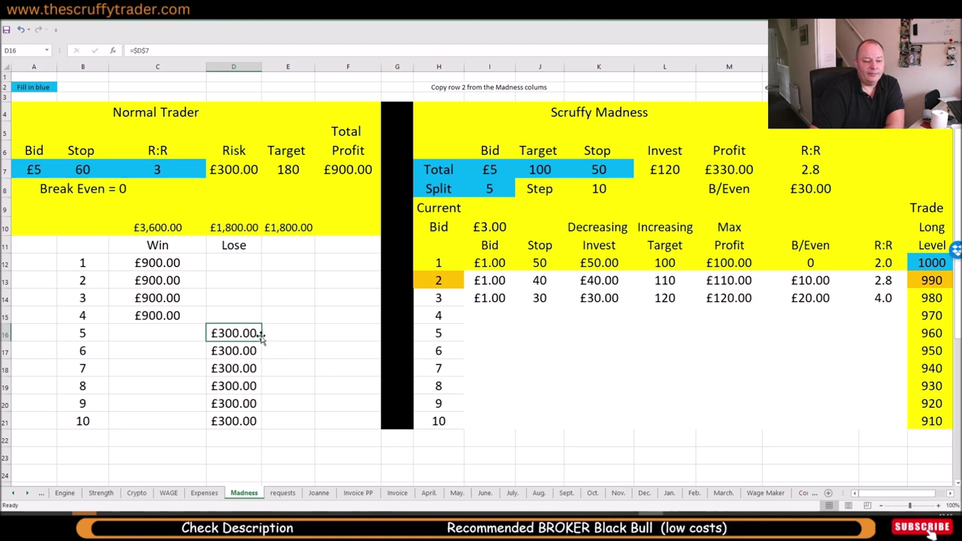
{"action": "left_click_drag", "start_coordinate": [262, 341], "coordinate": [254, 296]}
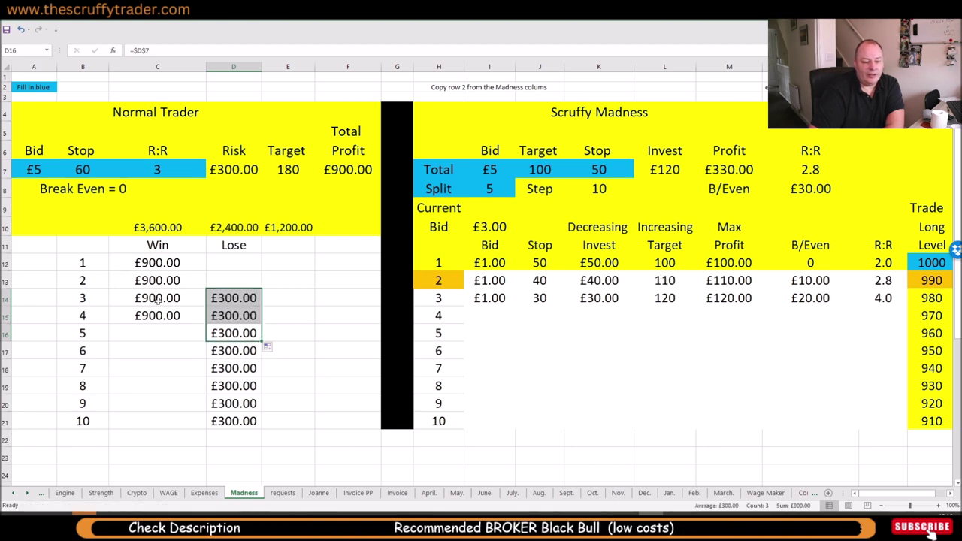
{"action": "left_click_drag", "start_coordinate": [157, 297], "coordinate": [158, 316]}
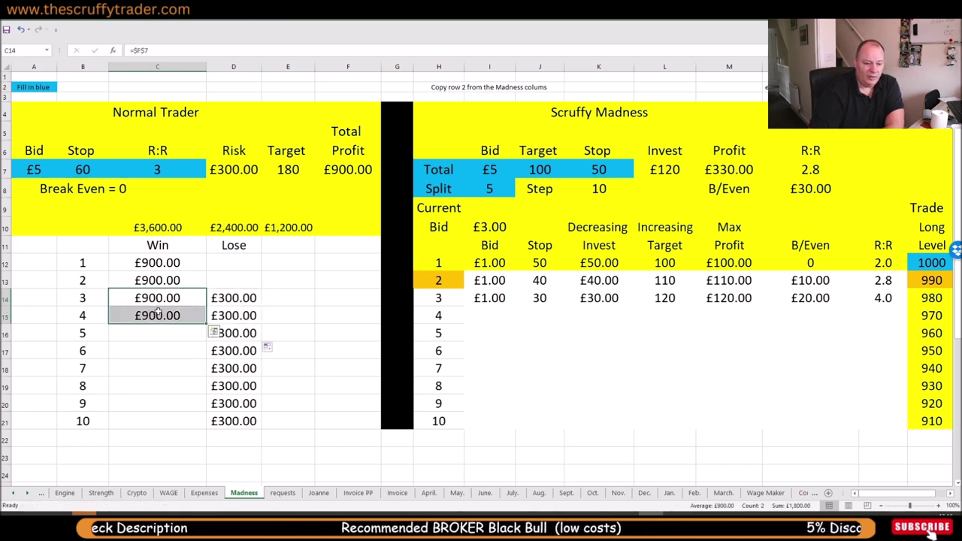
{"action": "key", "text": "Delete"}
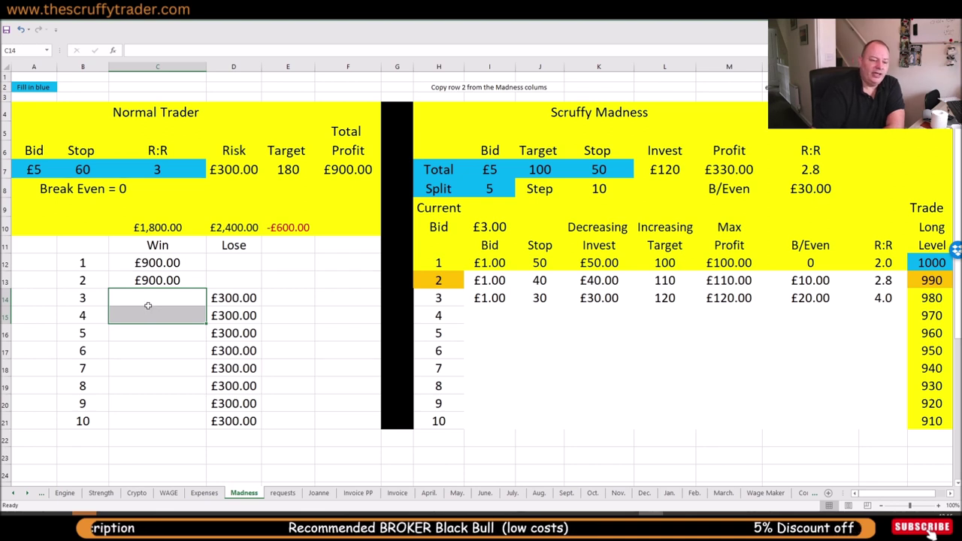
Step: Make trade 3 a win by filling the Win formula down from trade 2 and clearing its loss
{"action": "left_click", "coordinate": [150, 297]}
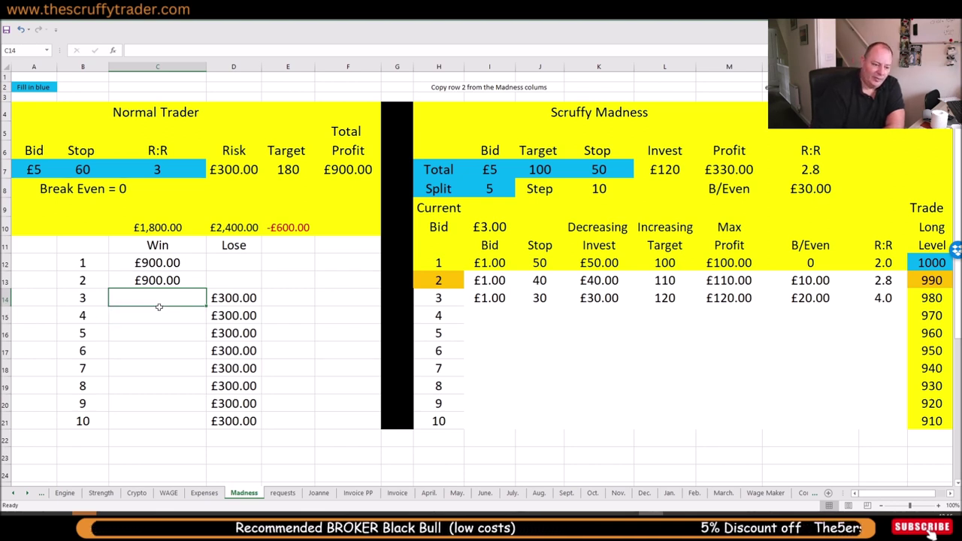
{"action": "left_click", "coordinate": [180, 281]}
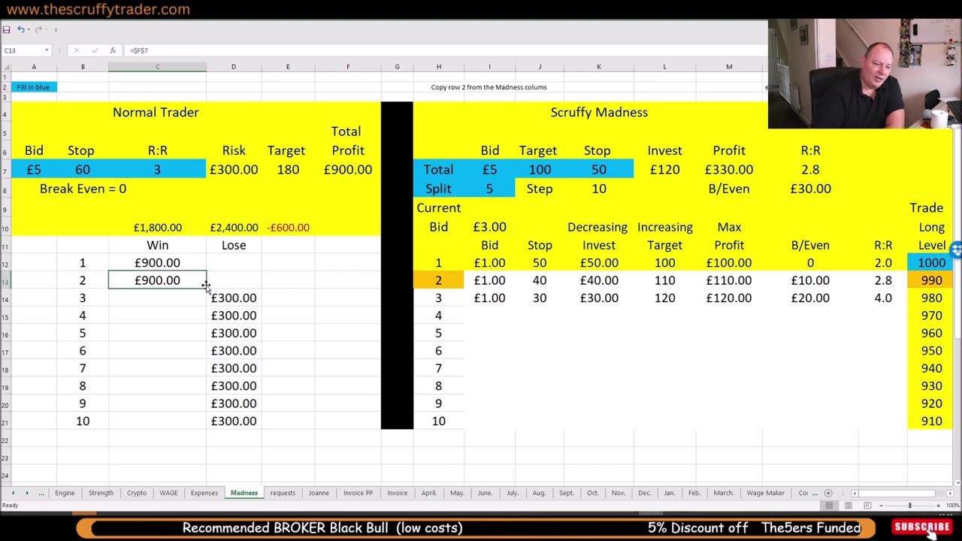
{"action": "left_click_drag", "start_coordinate": [205, 285], "coordinate": [207, 306]}
{"action": "left_click", "coordinate": [235, 301]}
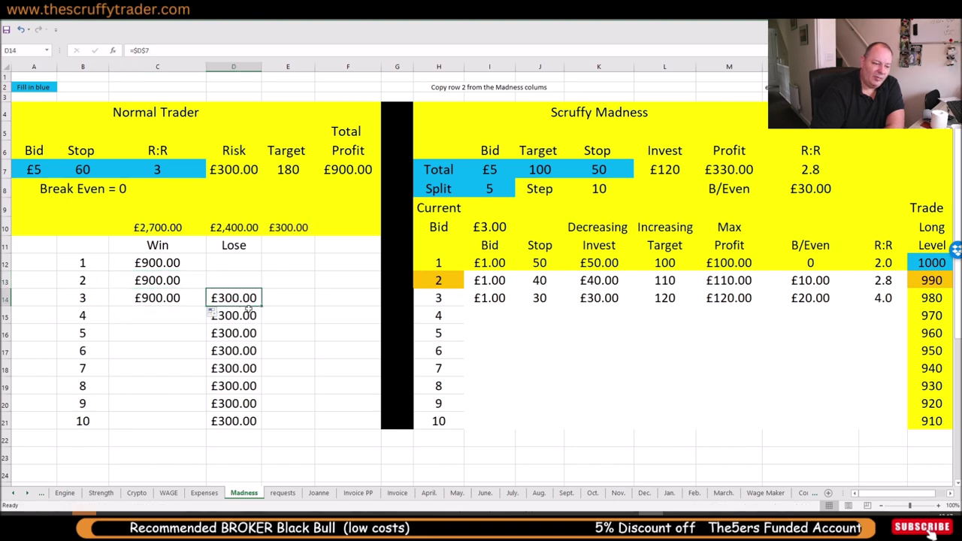
{"action": "key", "text": "Delete"}
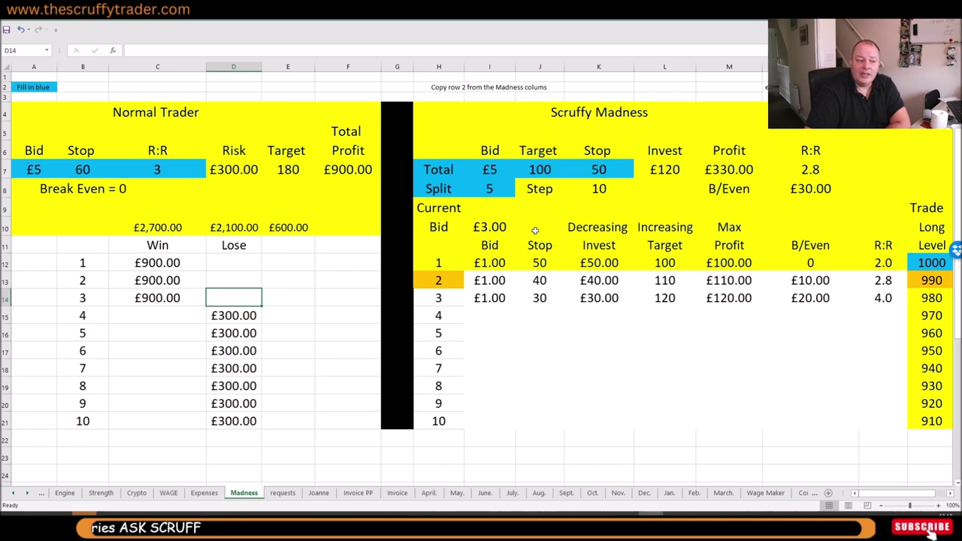
Step: Set the Scruffy Madness total target to 180 and stop to 60, and clear the values in row 3 of its bid table
{"action": "left_click", "coordinate": [489, 170]}
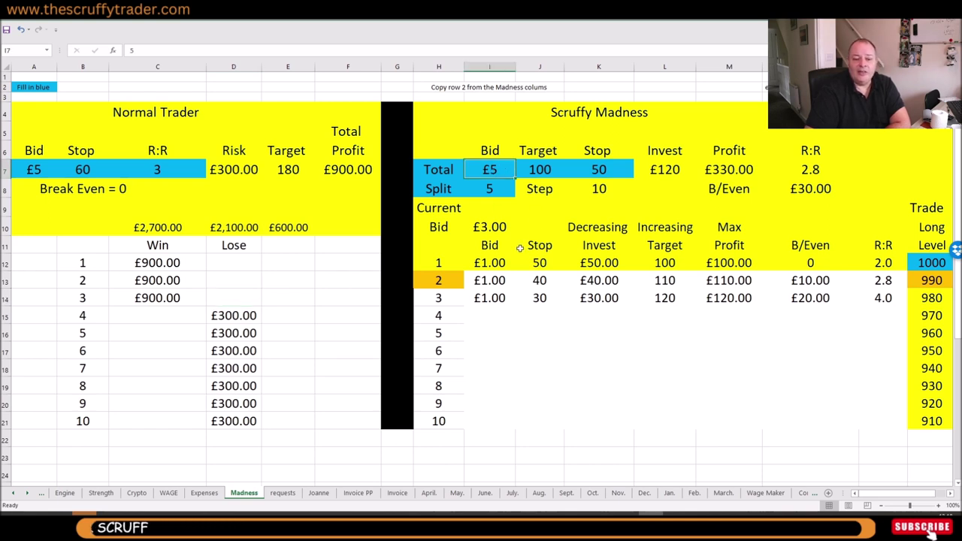
{"action": "left_click", "coordinate": [543, 172]}
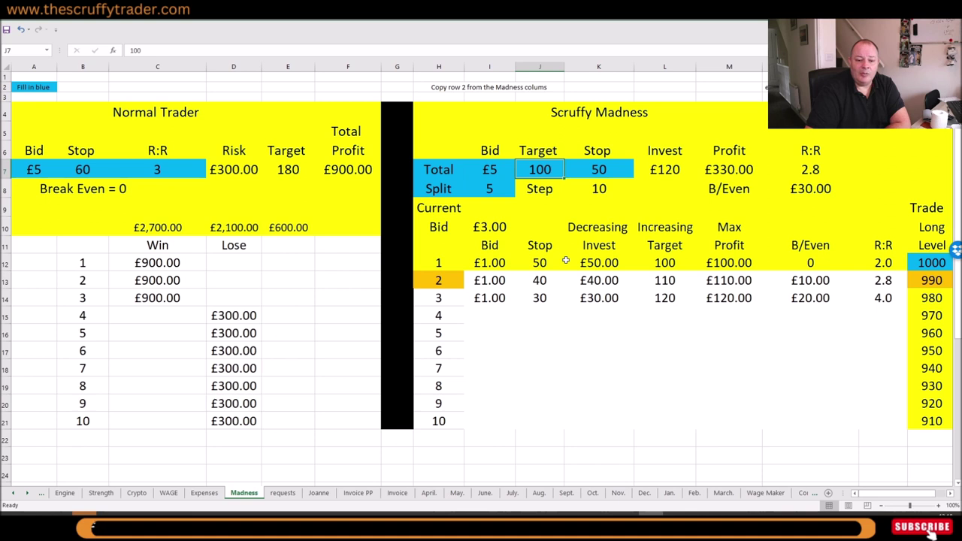
{"action": "type", "text": "180"}
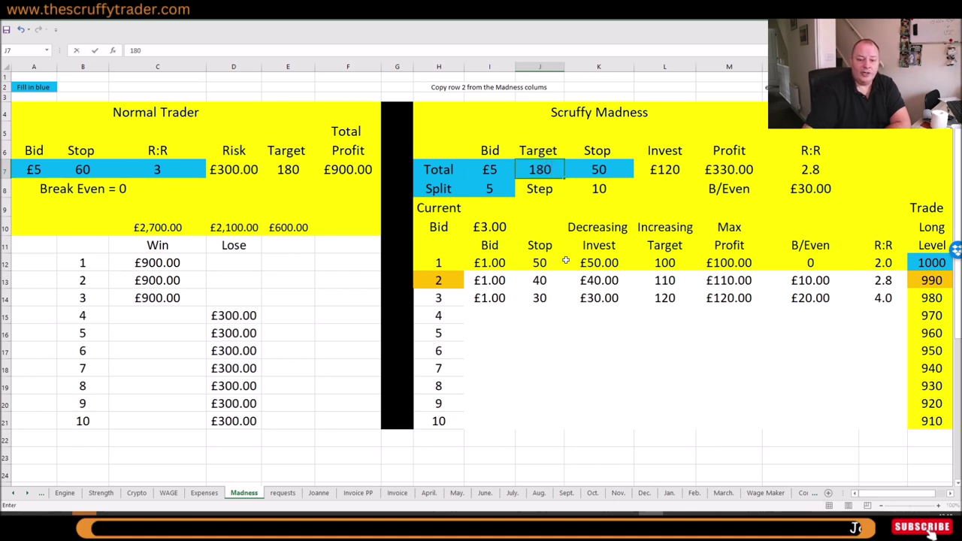
{"action": "left_click", "coordinate": [601, 173]}
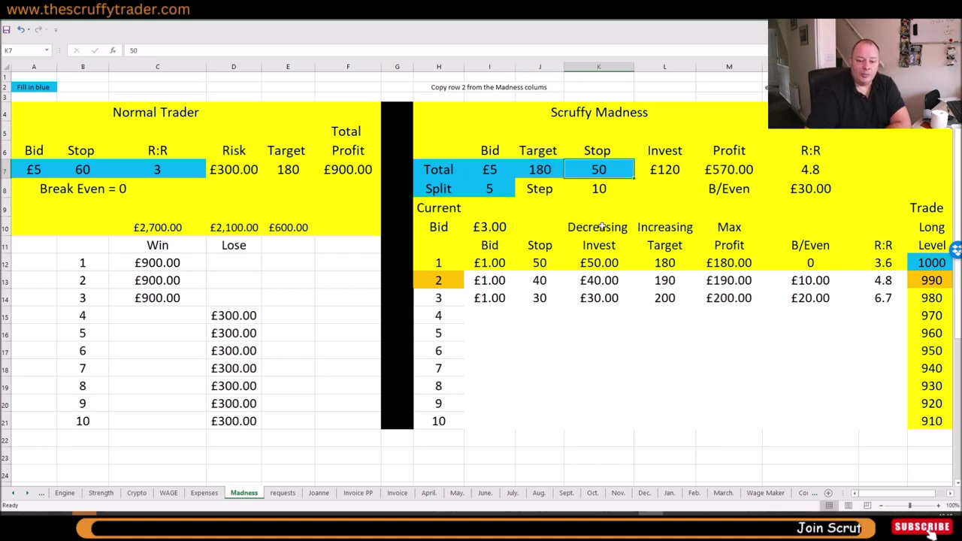
{"action": "type", "text": "60"}
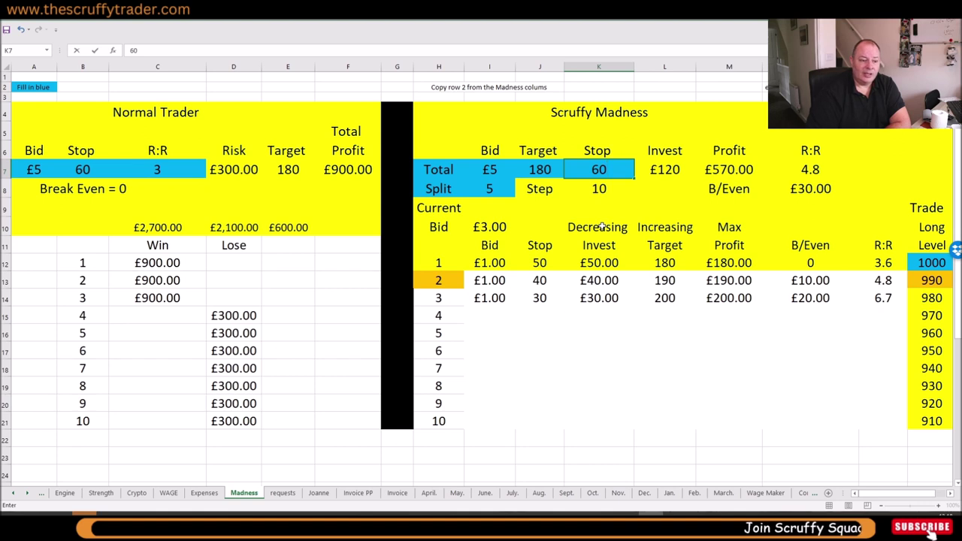
{"action": "key", "text": "Return"}
{"action": "left_click_drag", "start_coordinate": [499, 303], "coordinate": [879, 301]}
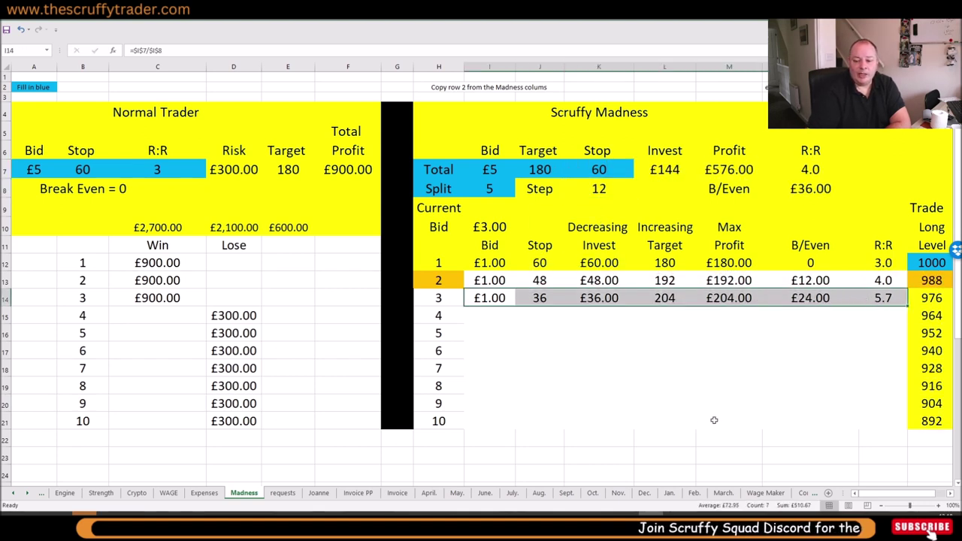
{"action": "key", "text": "Delete"}
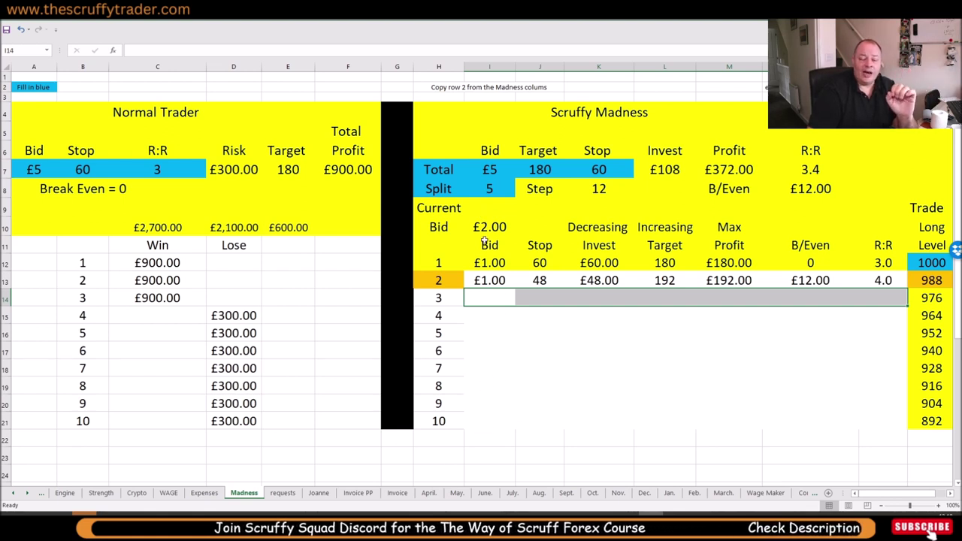
Step: Examine the first Scruffy Madness entry's bid, stop and target, and the total break-even amount
{"action": "left_click", "coordinate": [488, 262]}
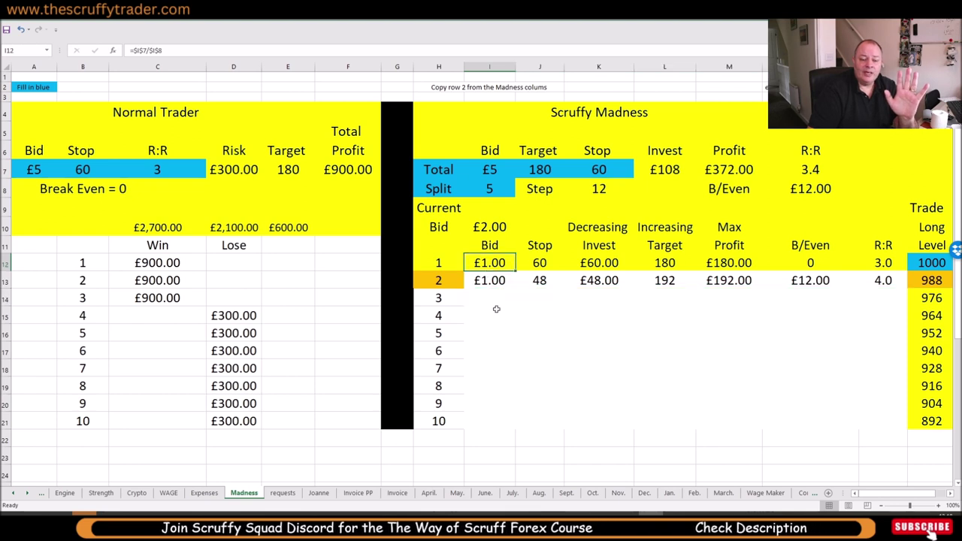
{"action": "left_click", "coordinate": [543, 263]}
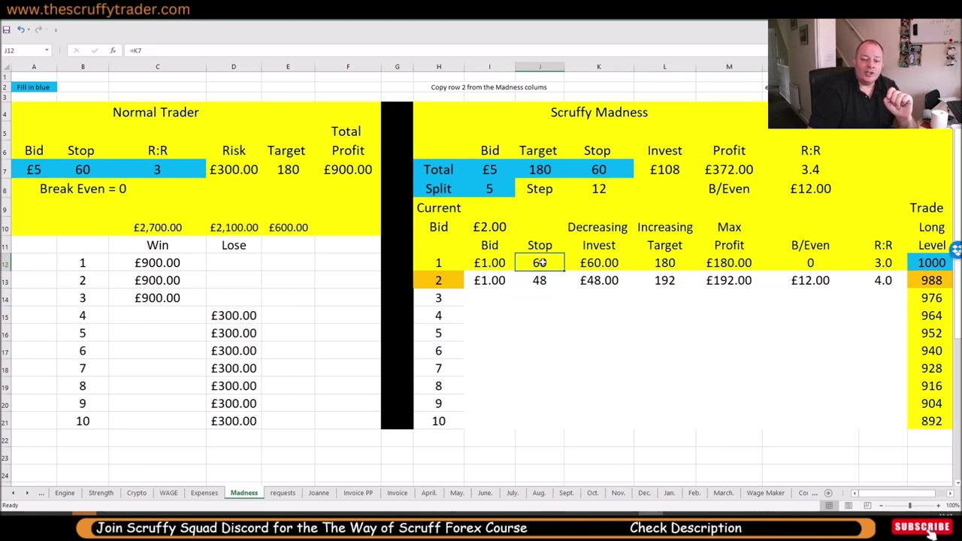
{"action": "left_click", "coordinate": [665, 262]}
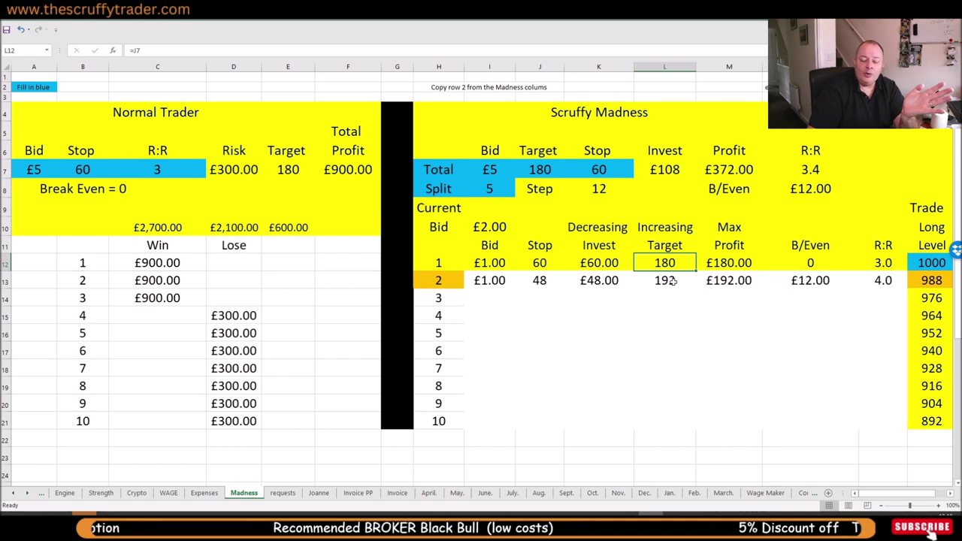
{"action": "left_click", "coordinate": [801, 197]}
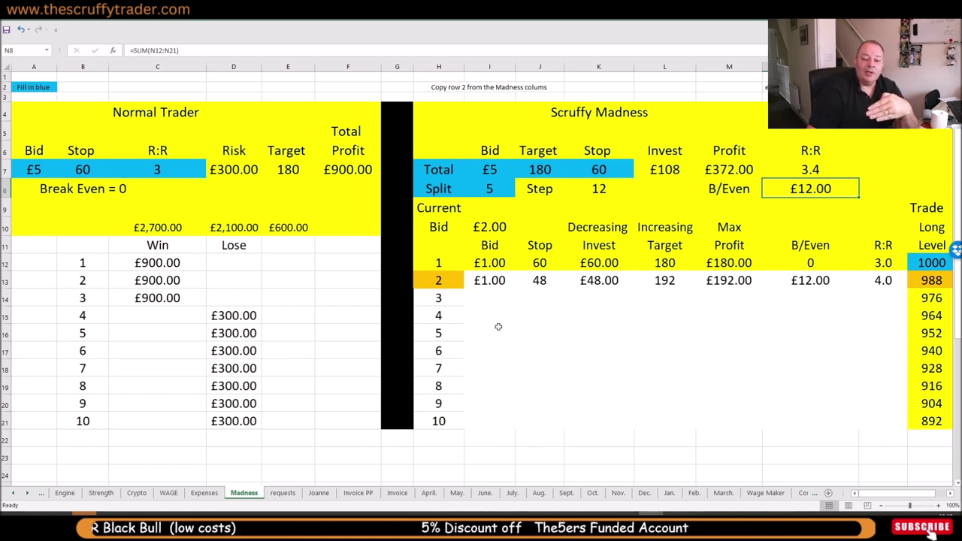
{"action": "left_click", "coordinate": [610, 206]}
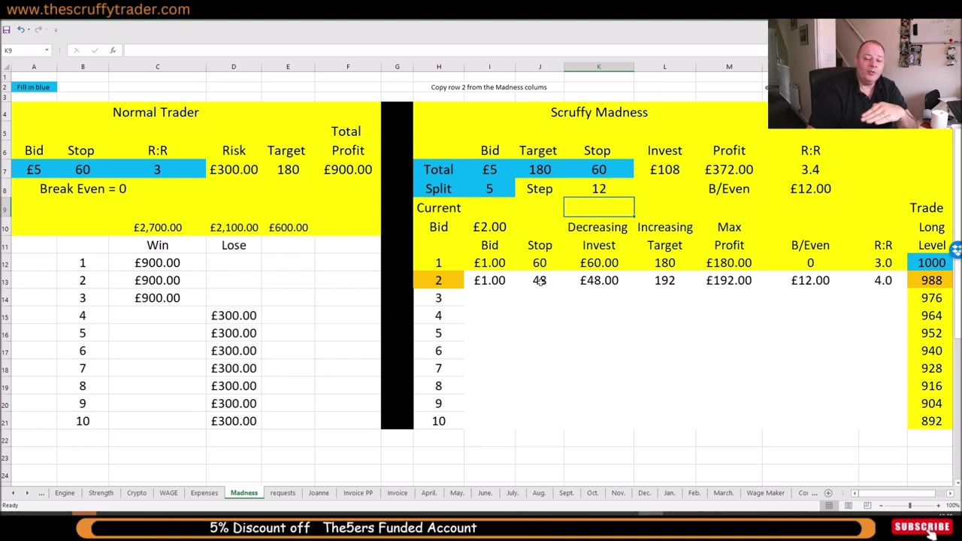
Step: Fill the second Scruffy Madness entry down to row 3, and check its stop and R:R plus the total Invest and Profit
{"action": "left_click_drag", "start_coordinate": [488, 280], "coordinate": [901, 306]}
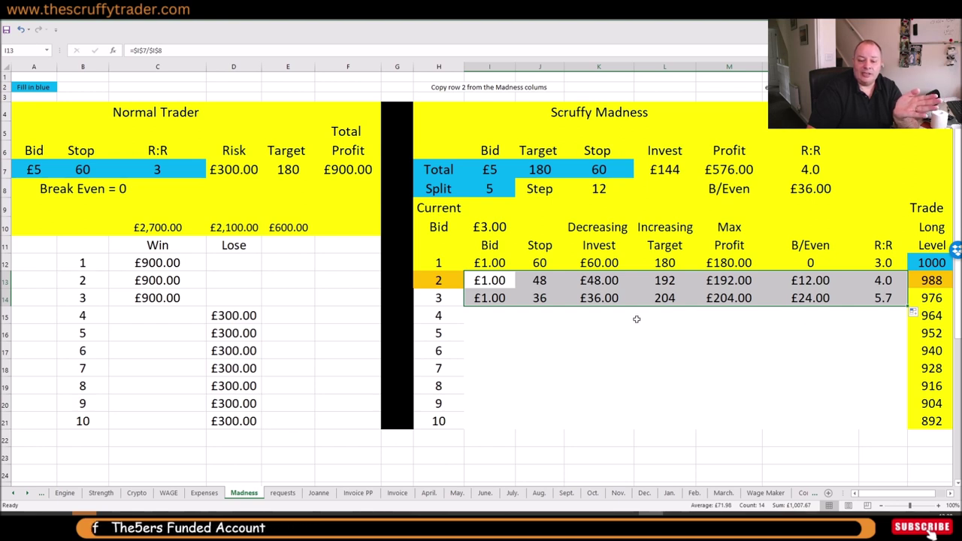
{"action": "left_click", "coordinate": [547, 311]}
{"action": "key", "text": "Up"}
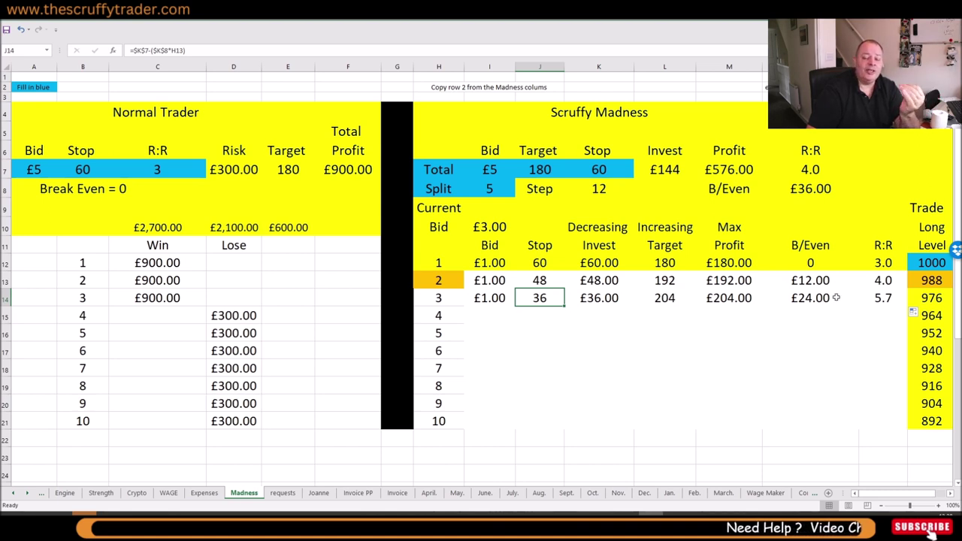
{"action": "left_click", "coordinate": [892, 299]}
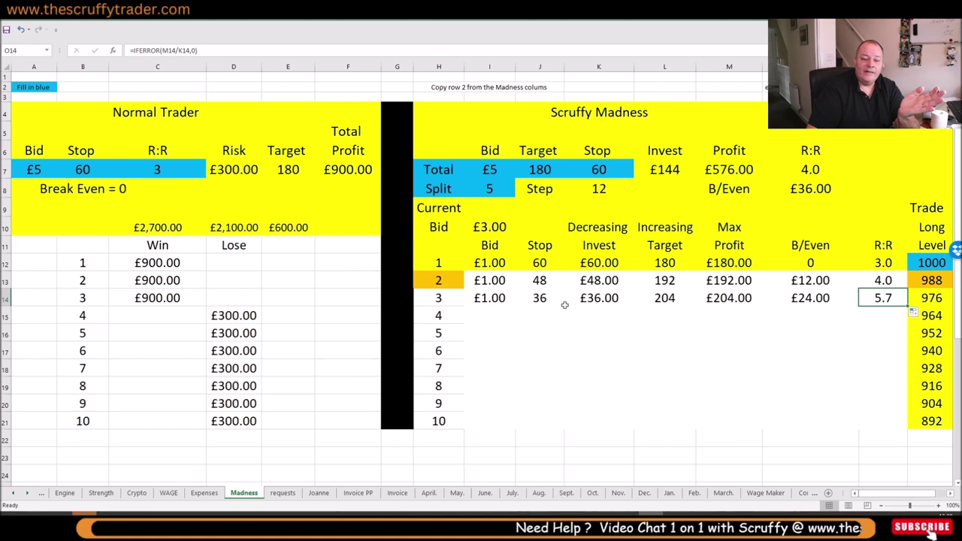
{"action": "left_click", "coordinate": [684, 174]}
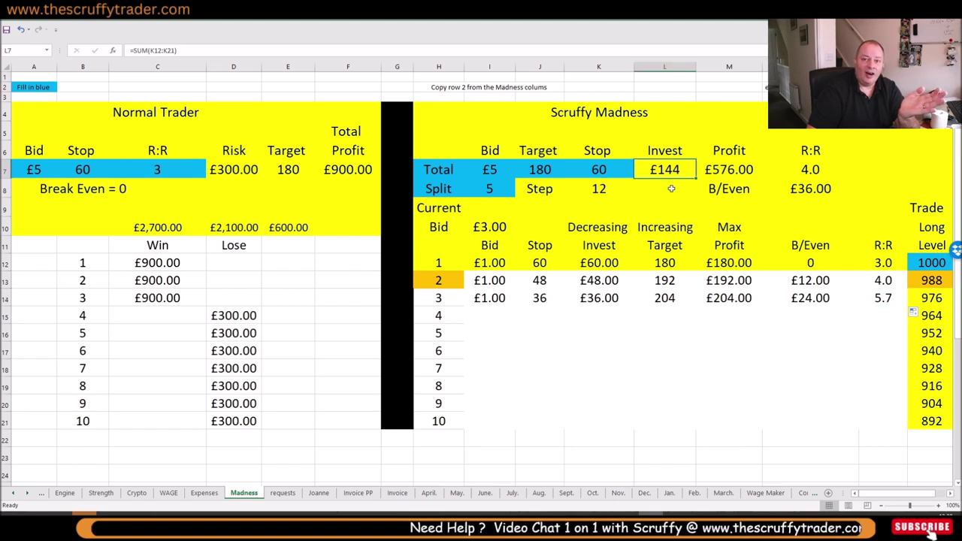
{"action": "left_click", "coordinate": [725, 176]}
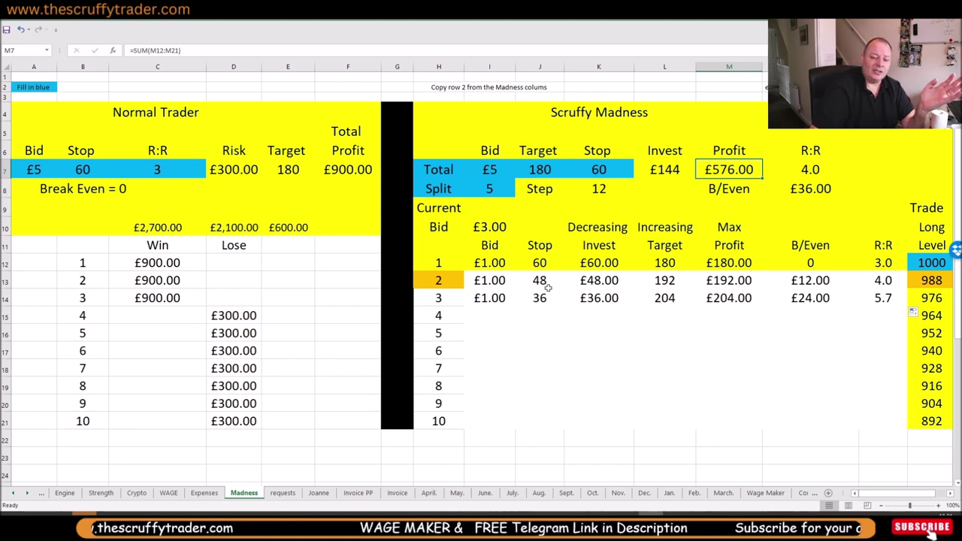
Step: Remove the copied third entry from the Scruffy Madness table, from its bid through its R:R
{"action": "left_click_drag", "start_coordinate": [489, 294], "coordinate": [880, 300]}
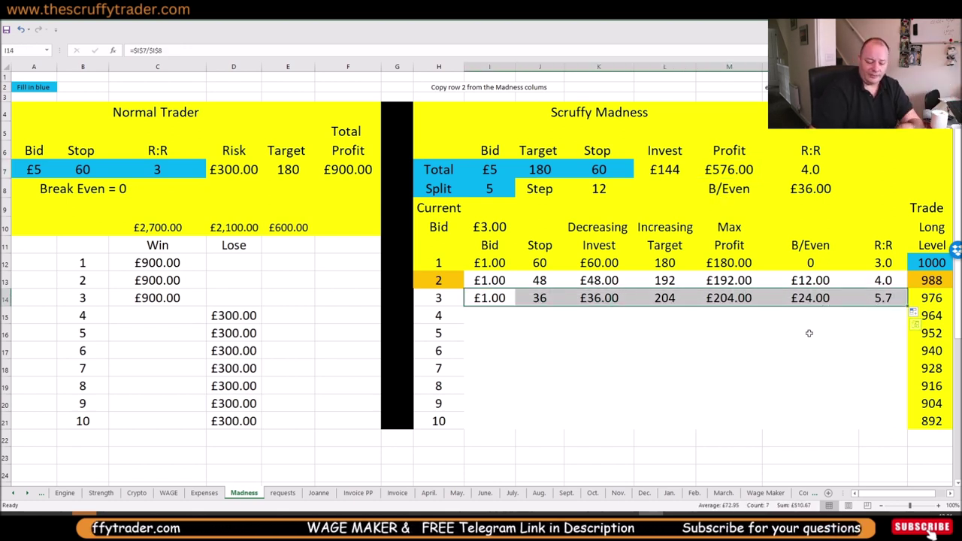
{"action": "key", "text": "Delete"}
{"action": "left_click", "coordinate": [536, 366]}
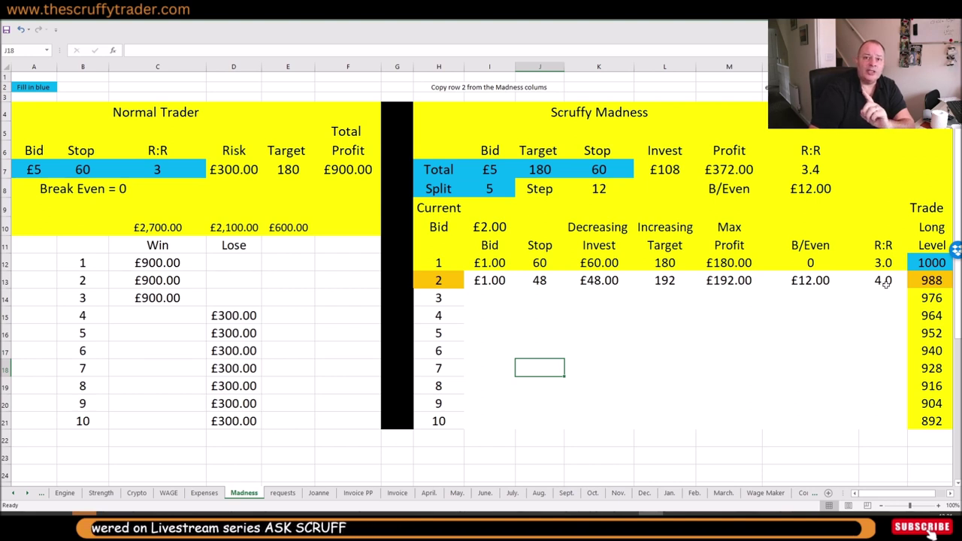
Step: Fill the second Scruffy Madness entry down to add the third bid, and check the current bid plus the total Invest and R:R
{"action": "left_click", "coordinate": [813, 280]}
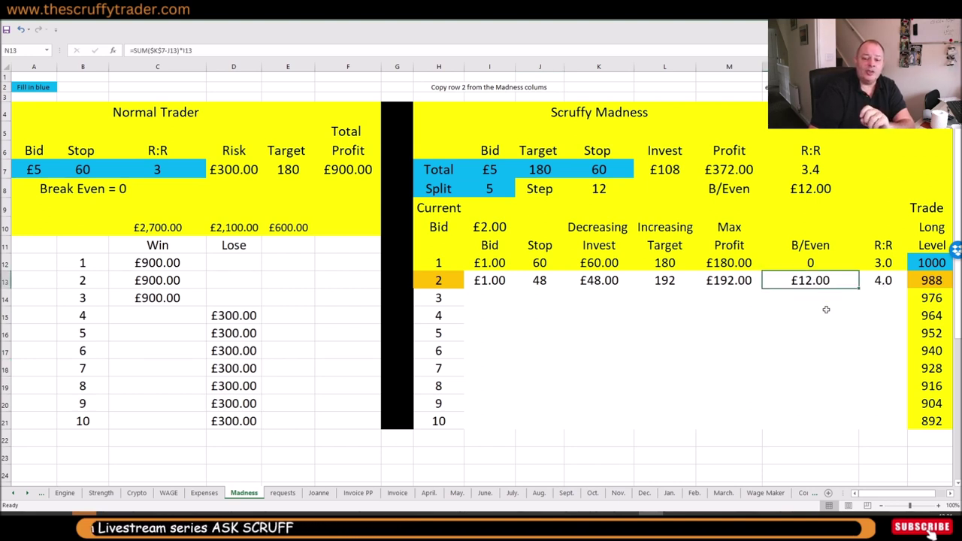
{"action": "left_click", "coordinate": [239, 297]}
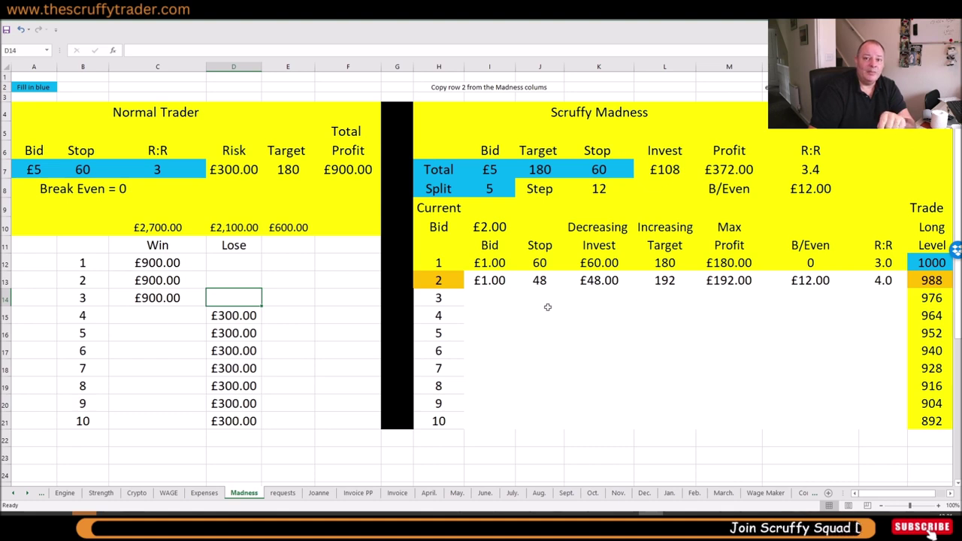
{"action": "left_click_drag", "start_coordinate": [489, 283], "coordinate": [910, 305]}
{"action": "left_click", "coordinate": [490, 228]}
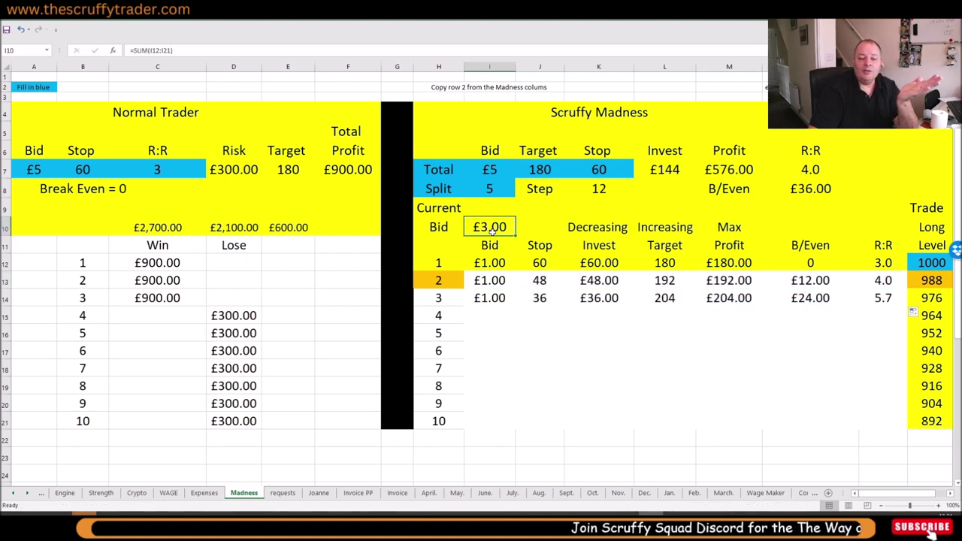
{"action": "left_click", "coordinate": [666, 177]}
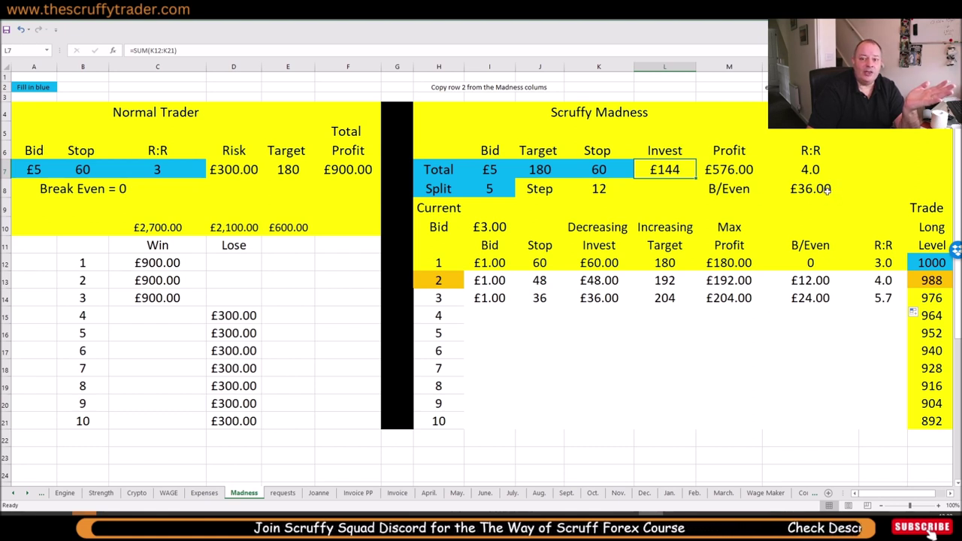
{"action": "left_click", "coordinate": [815, 170]}
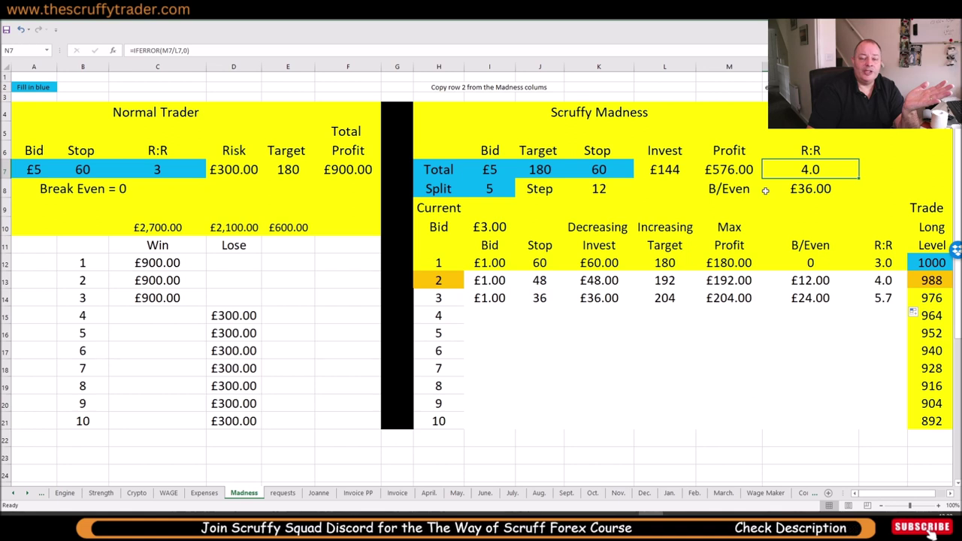
Step: Fill the third Scruffy Madness entry down to row 4, and check the total Invest, R:R and break-even amounts
{"action": "left_click_drag", "start_coordinate": [486, 299], "coordinate": [910, 323]}
{"action": "left_click", "coordinate": [677, 354]}
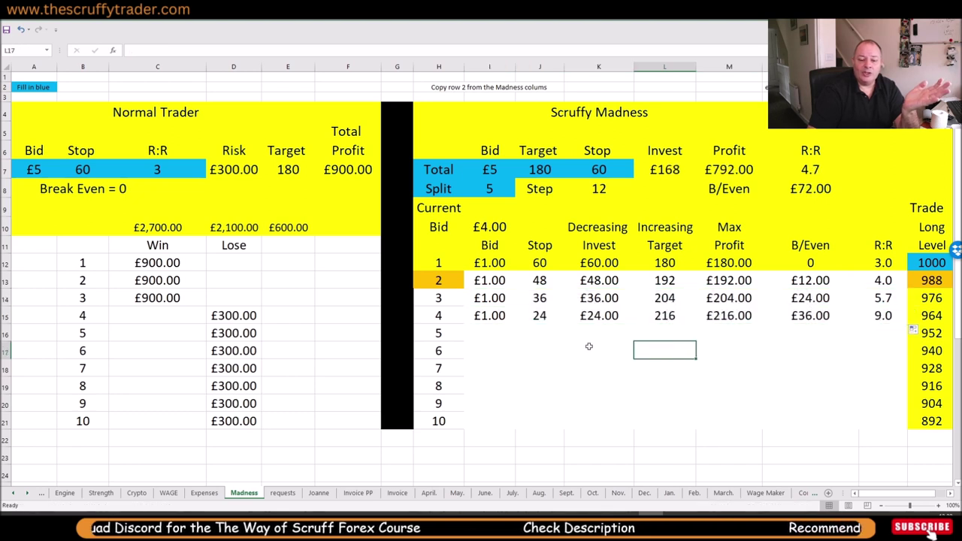
{"action": "left_click", "coordinate": [669, 178]}
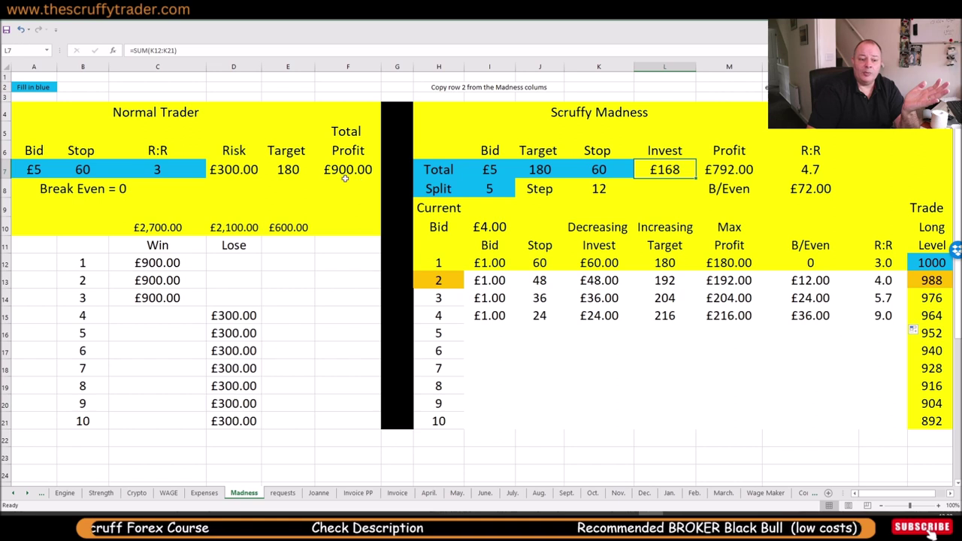
{"action": "left_click", "coordinate": [825, 171]}
{"action": "left_click", "coordinate": [807, 193]}
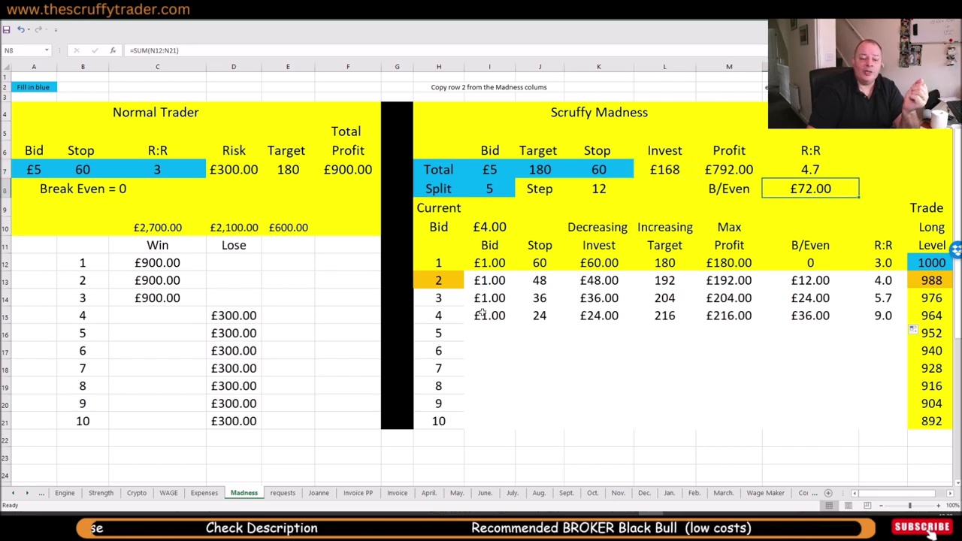
Step: Fill the fourth Scruffy Madness entry down to row 5, and check the total Invest, Profit and R:R
{"action": "left_click_drag", "start_coordinate": [481, 314], "coordinate": [877, 350]}
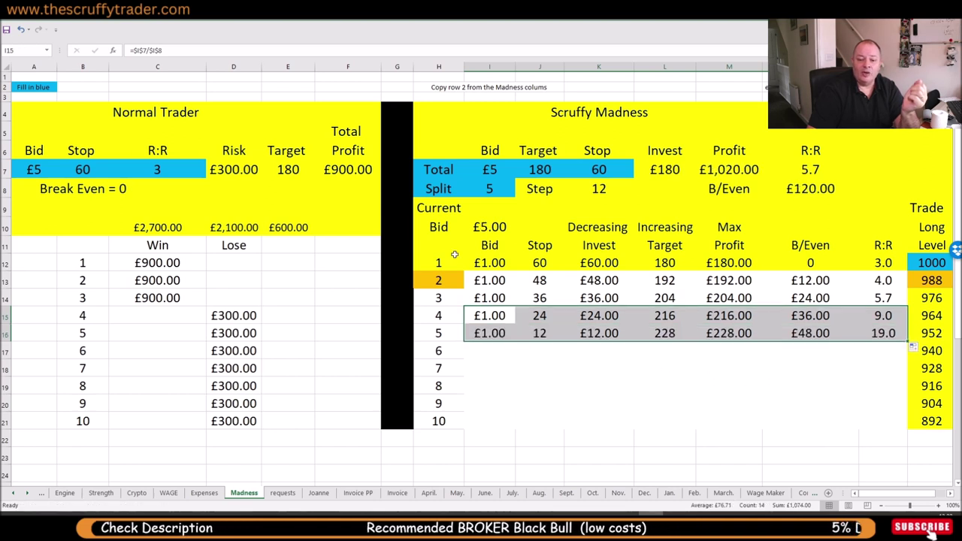
{"action": "left_click", "coordinate": [667, 171]}
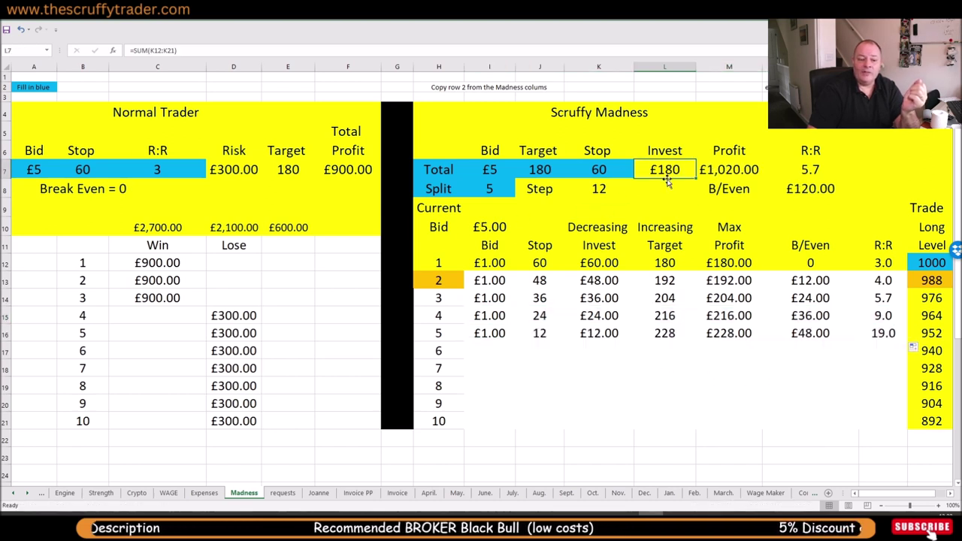
{"action": "left_click", "coordinate": [732, 170]}
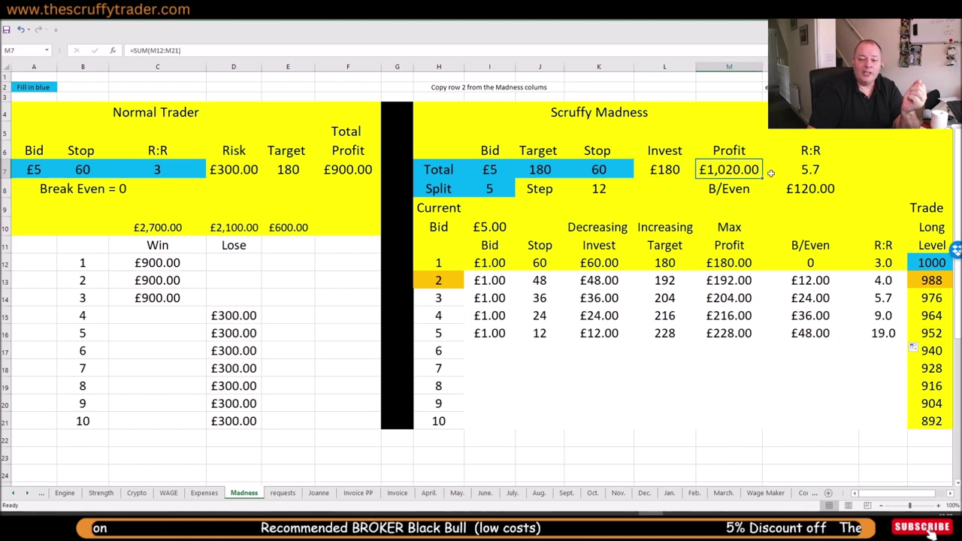
{"action": "left_click", "coordinate": [804, 170]}
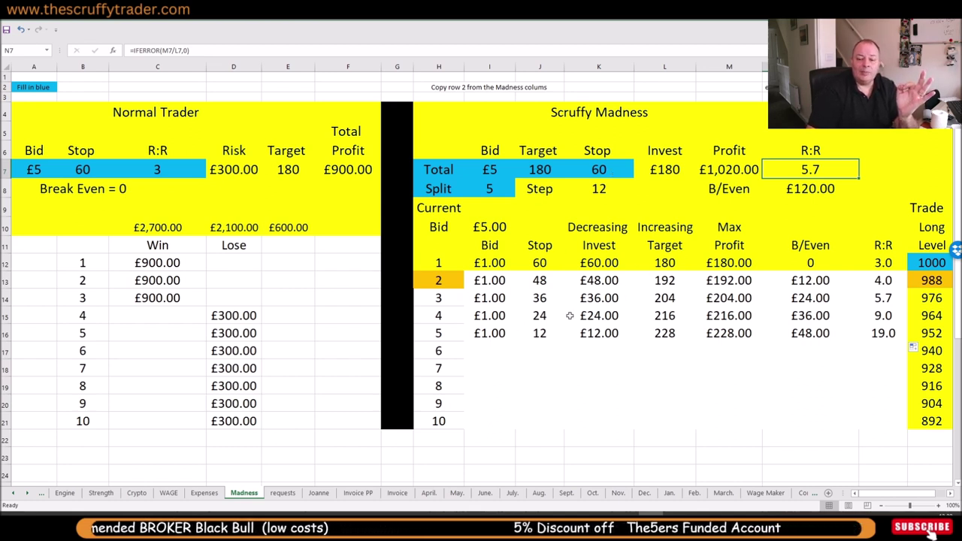
Step: Set the Scruffy Madness total stop to 100 and the total target to 150
{"action": "key", "text": "Down"}
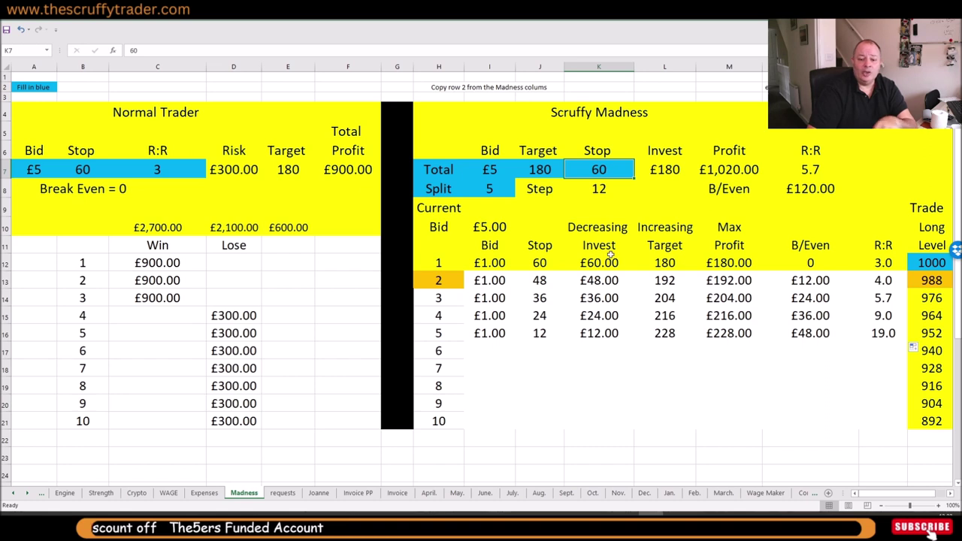
{"action": "type", "text": "100"}
{"action": "key", "text": "Return"}
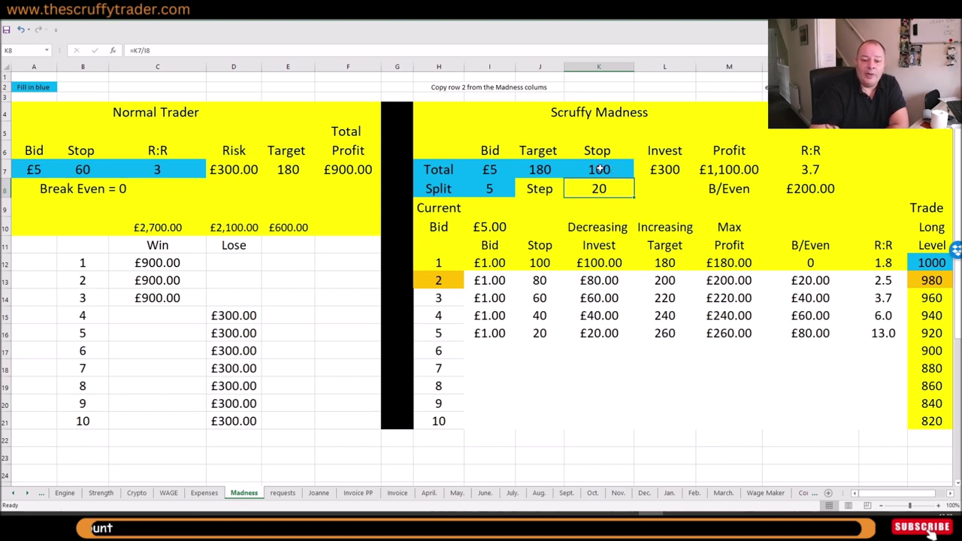
{"action": "left_click", "coordinate": [671, 170]}
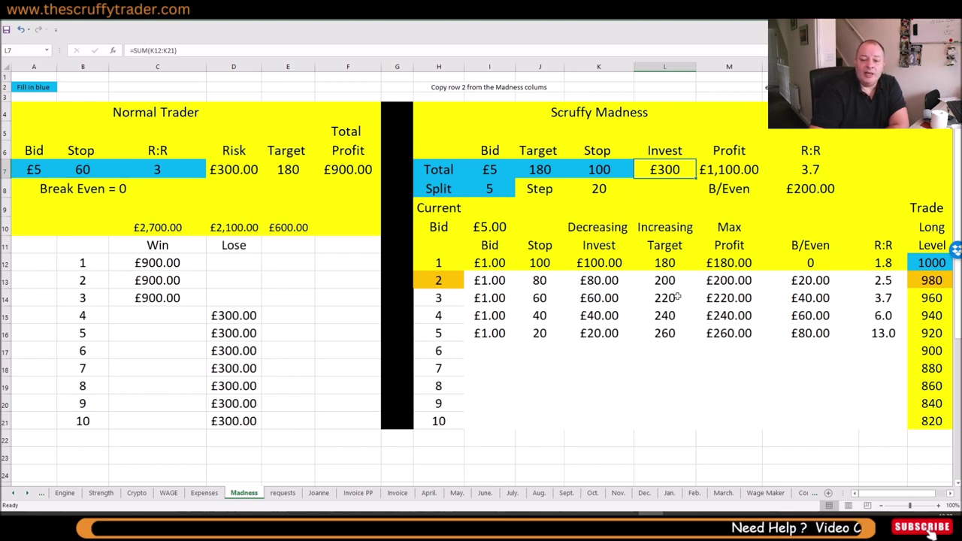
{"action": "left_click", "coordinate": [543, 171]}
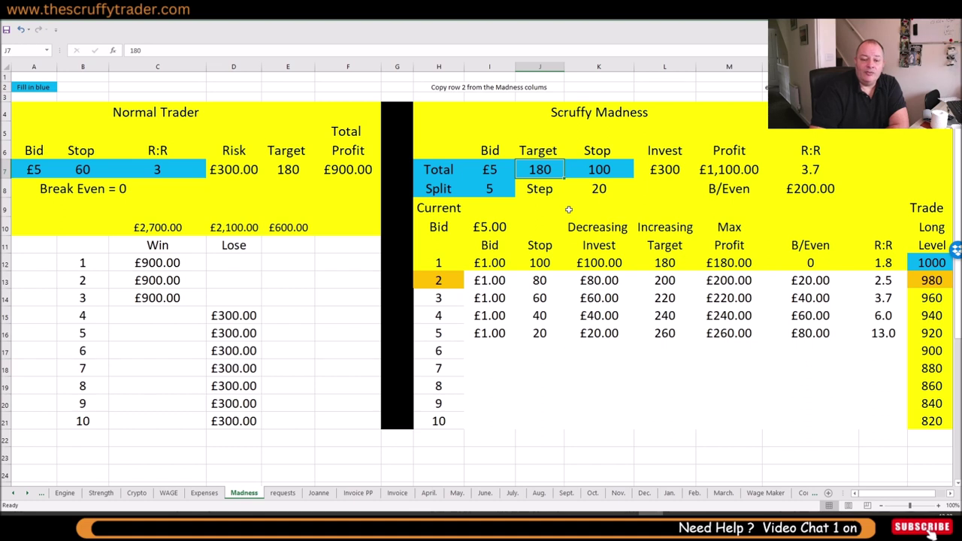
{"action": "type", "text": "1"}
{"action": "key", "text": "Return"}
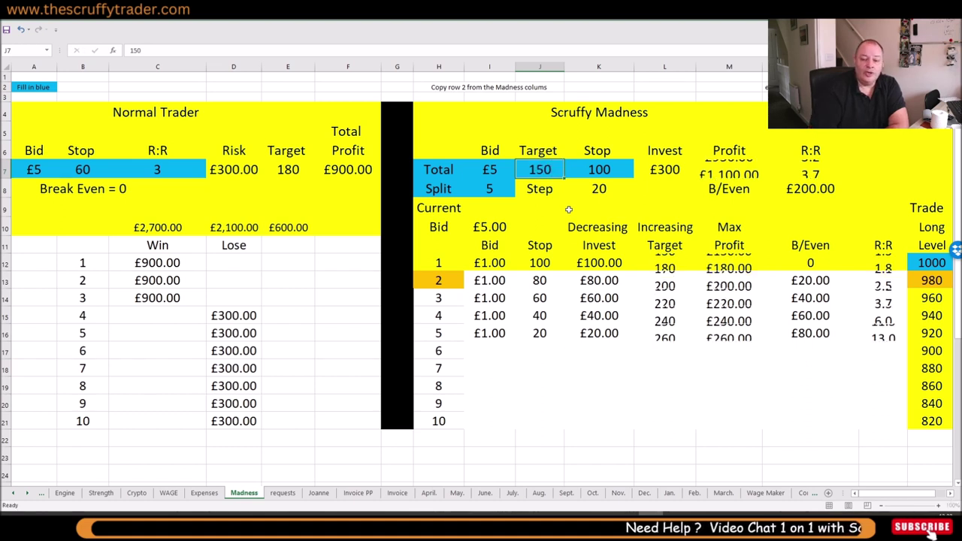